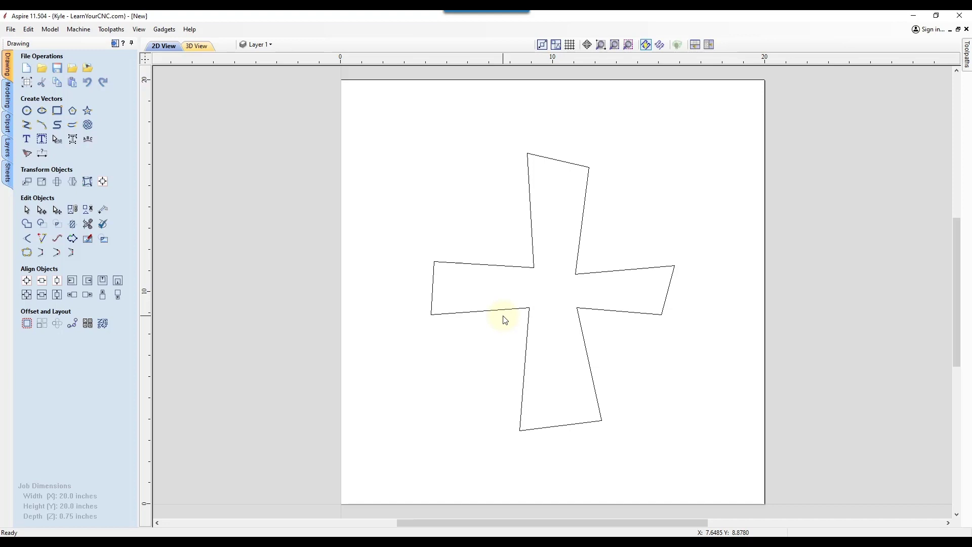
Select the crooked cross outline and switch it into Node Edit Mode.
left_click(510, 312)
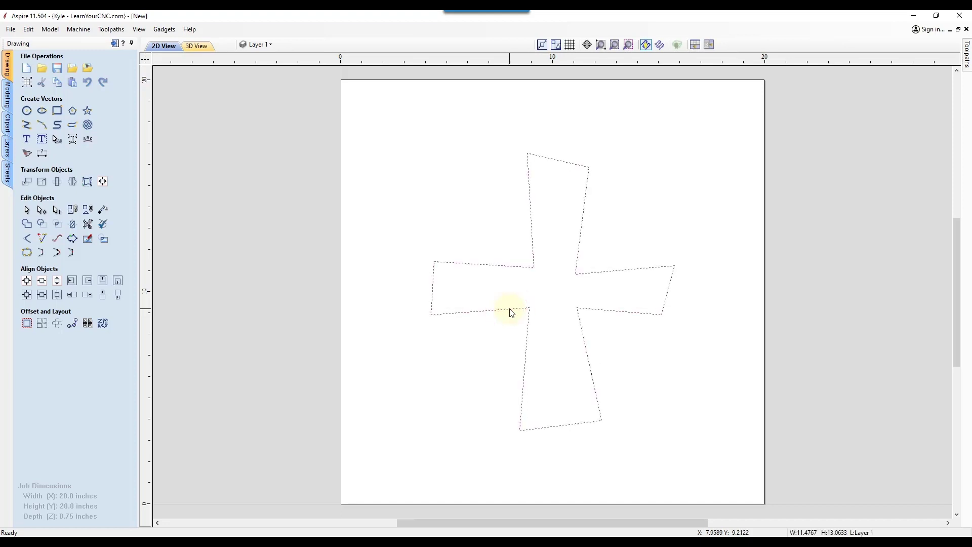
key("n")
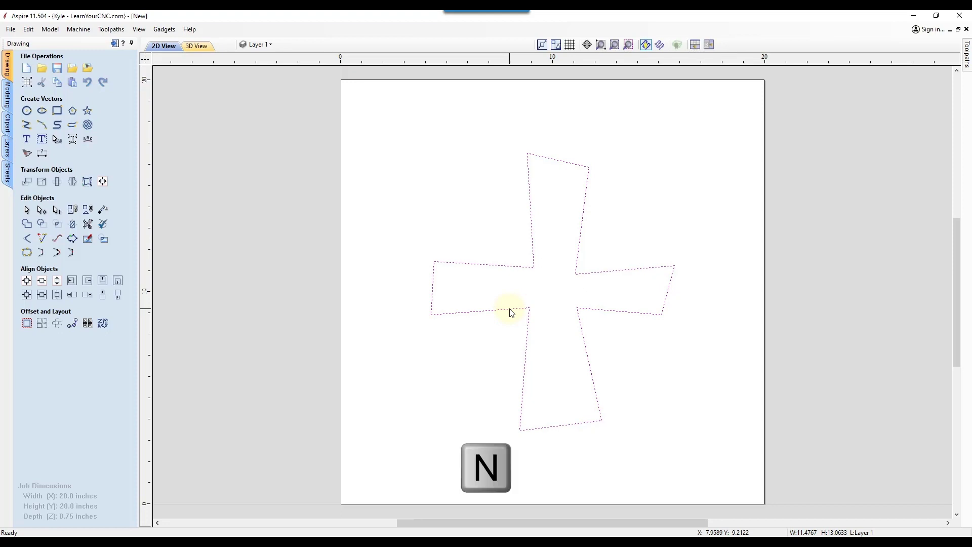
key("n")
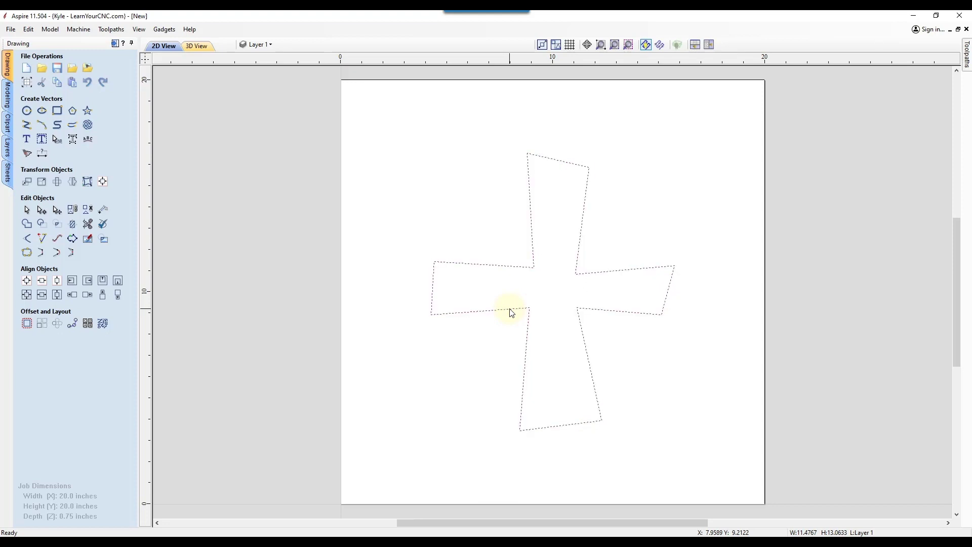
right_click(511, 312)
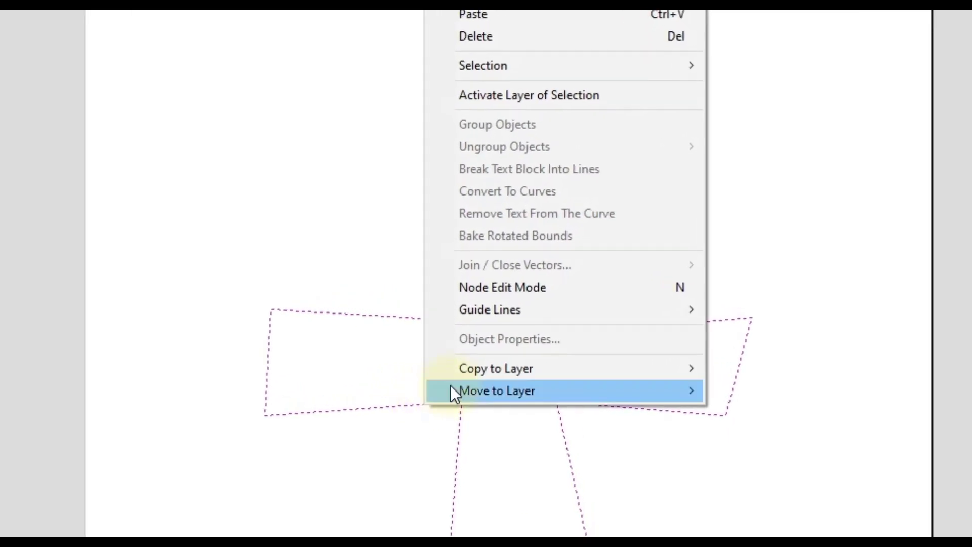
left_click(495, 292)
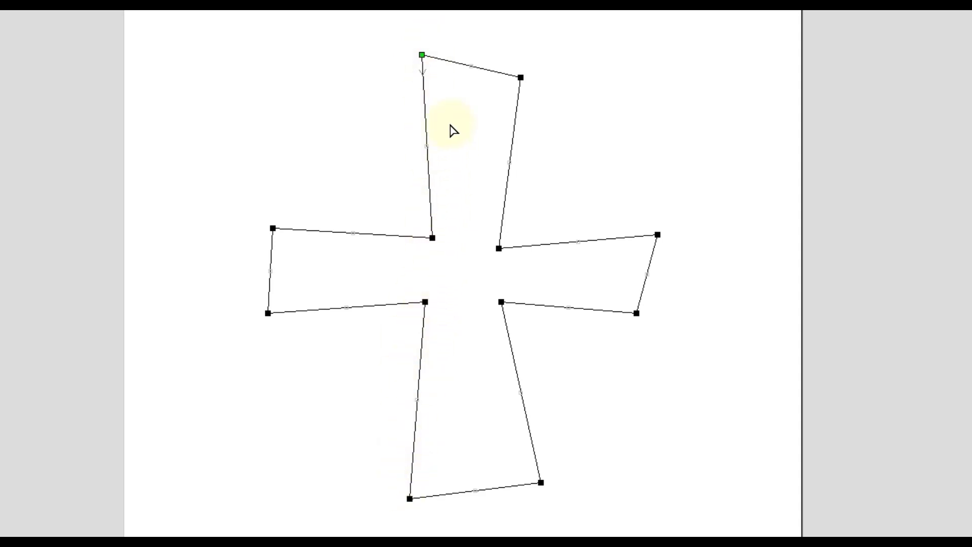
Align the vertical bar's left-edge nodes vertically and drag the right arm's inner top node upward.
left_click_drag(447, 25, 386, 532)
key("x")
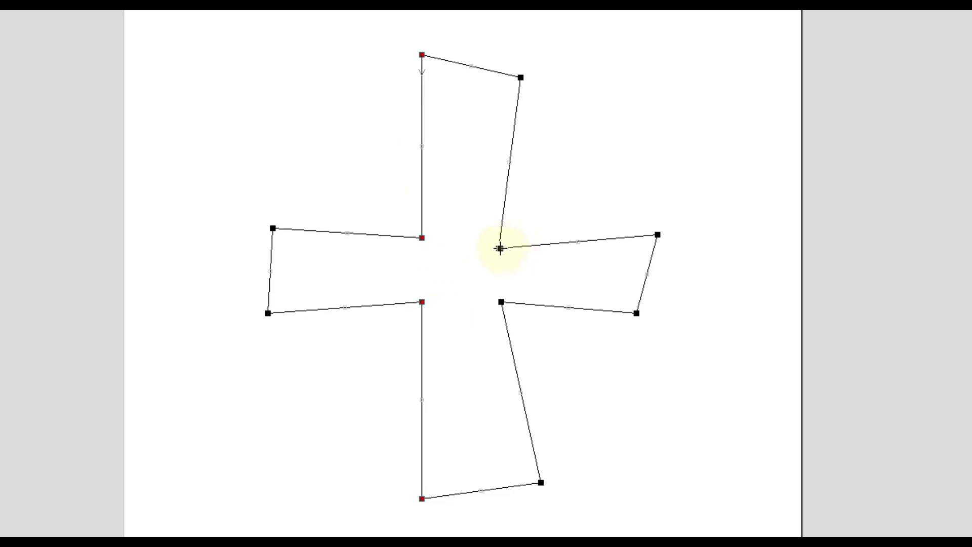
left_click_drag(501, 248, 504, 233)
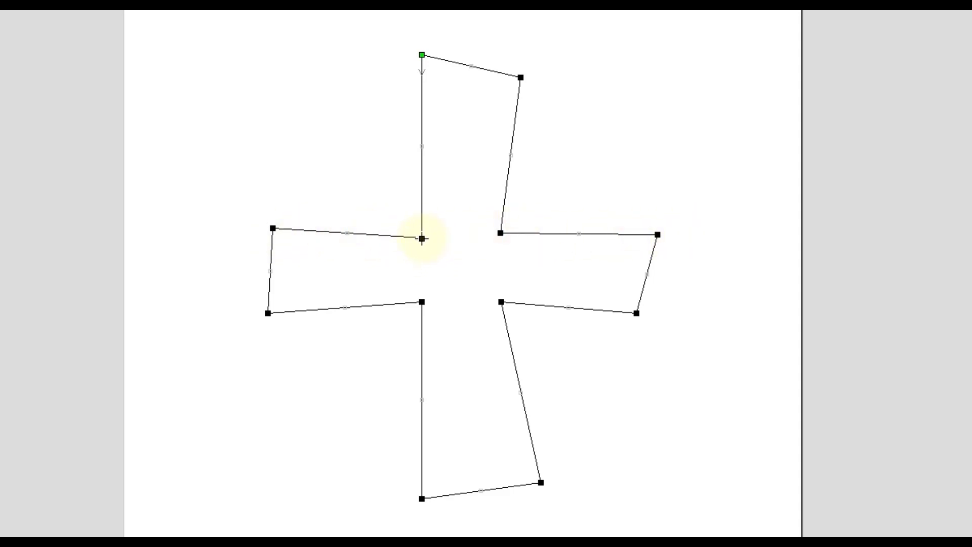
Select the four top corners of both side arms and align them horizontally.
left_click(422, 238)
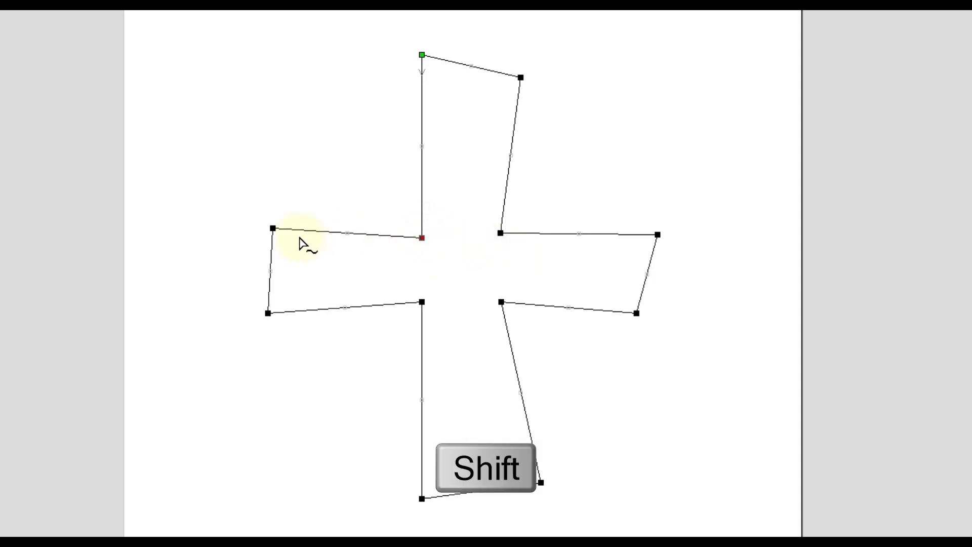
left_click(272, 228, "shift")
left_click(502, 233, "shift")
left_click(660, 233, "shift")
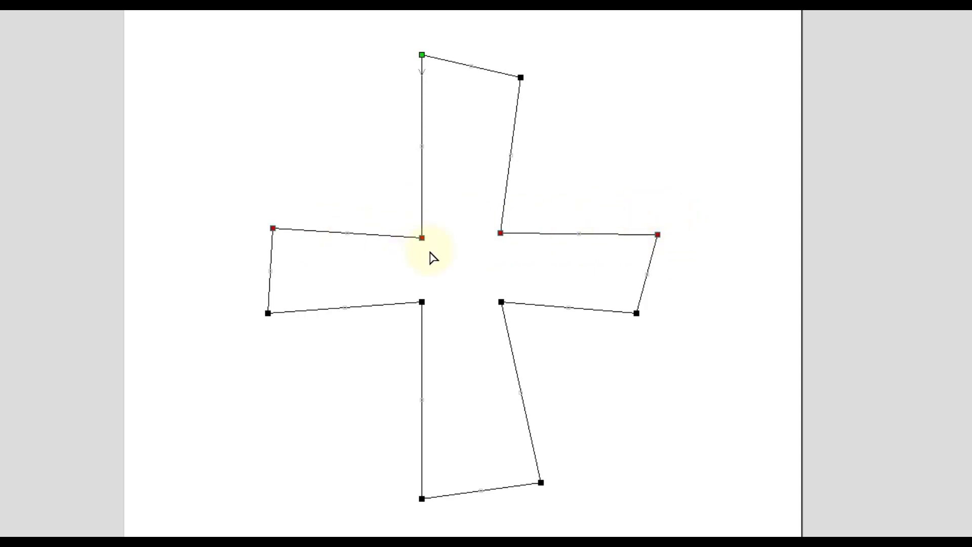
key("y")
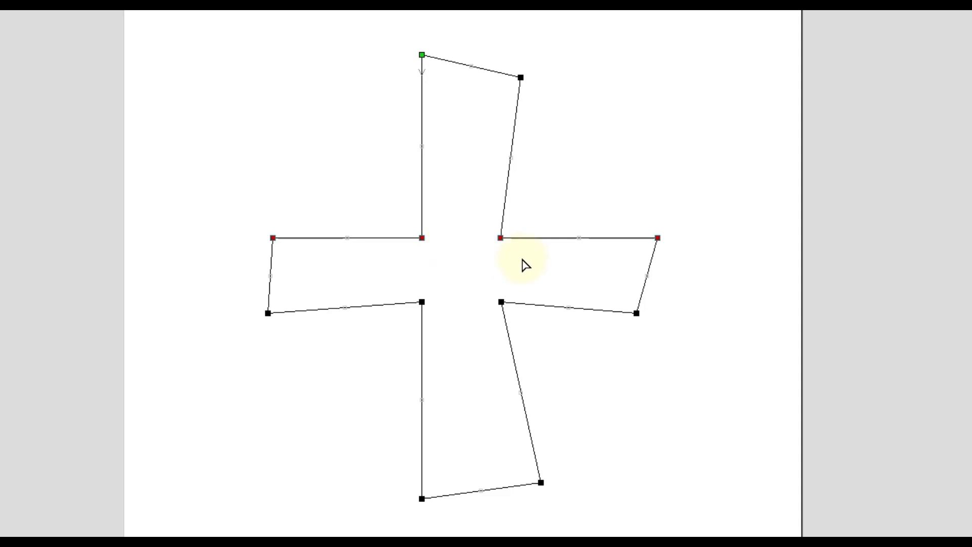
Level the side arms' bottom edges and the vertical bar's top and bottom edges.
left_click_drag(679, 286, 225, 340)
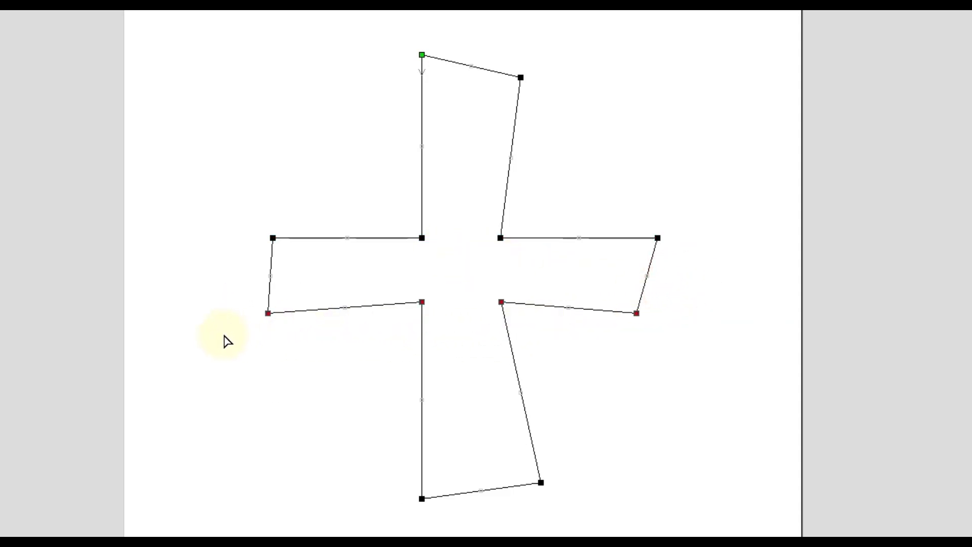
key("ctrl+alt+h")
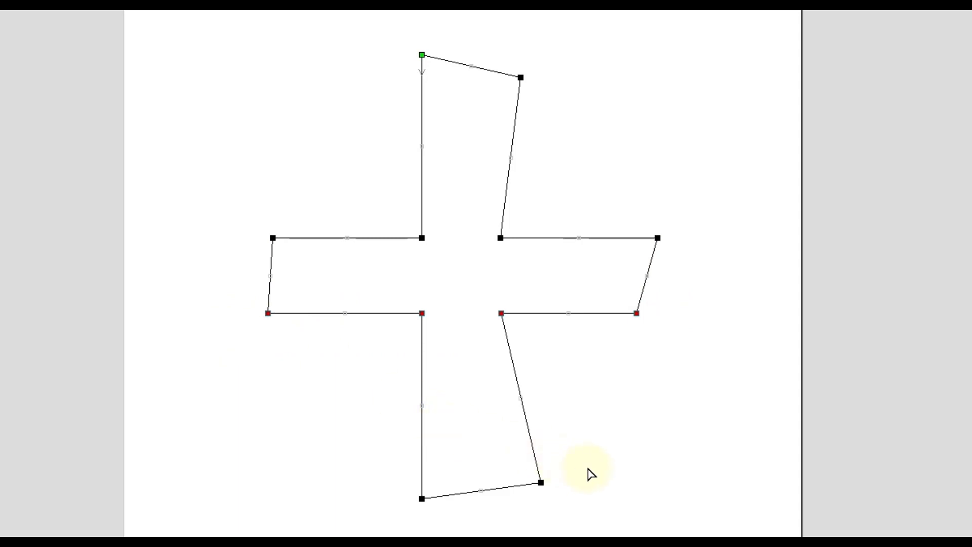
left_click_drag(592, 456, 403, 517)
key("ctrl+alt+h")
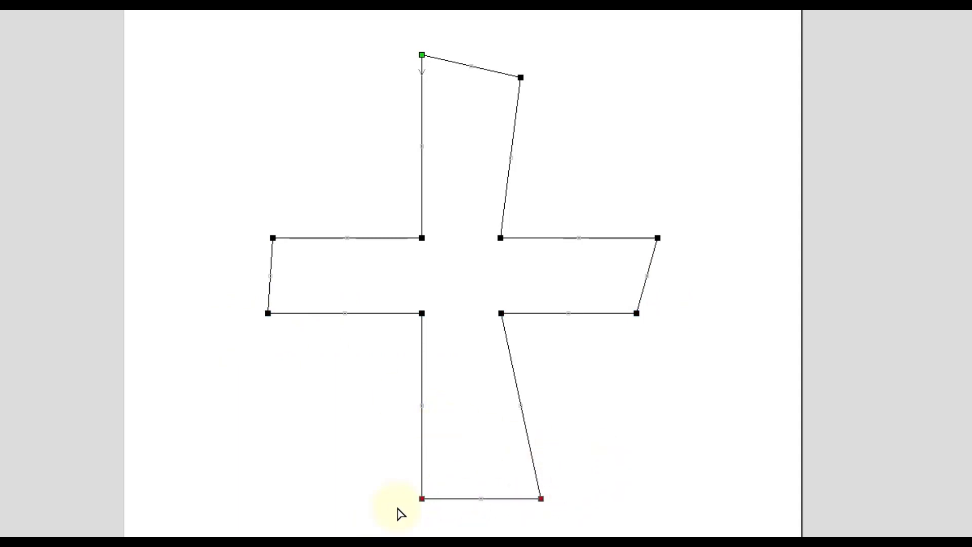
left_click_drag(562, 35, 381, 107)
key("ctrl+alt+h")
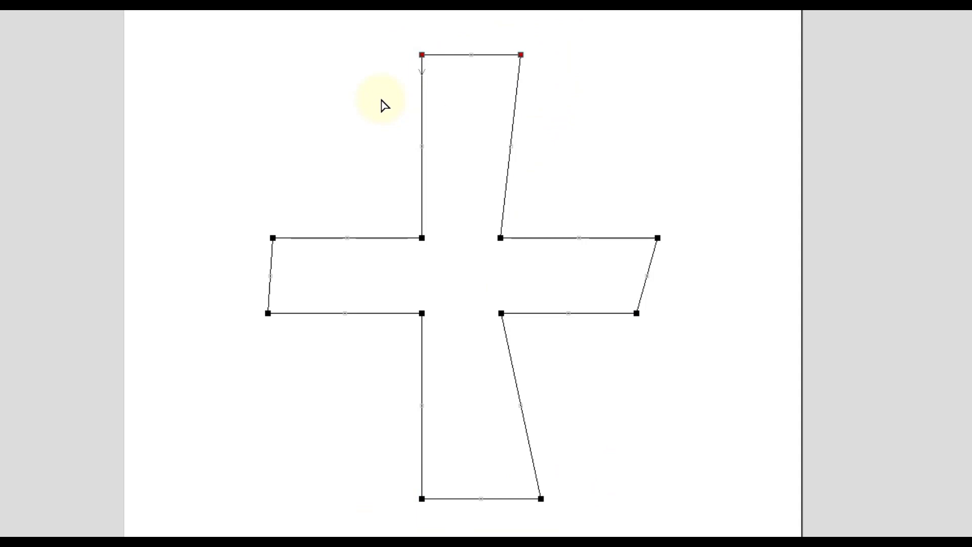
Make the left arm's end, the vertical bar's right edge and the right arm's end vertical.
left_click_drag(297, 199, 245, 357)
key("ctrl+alt+t")
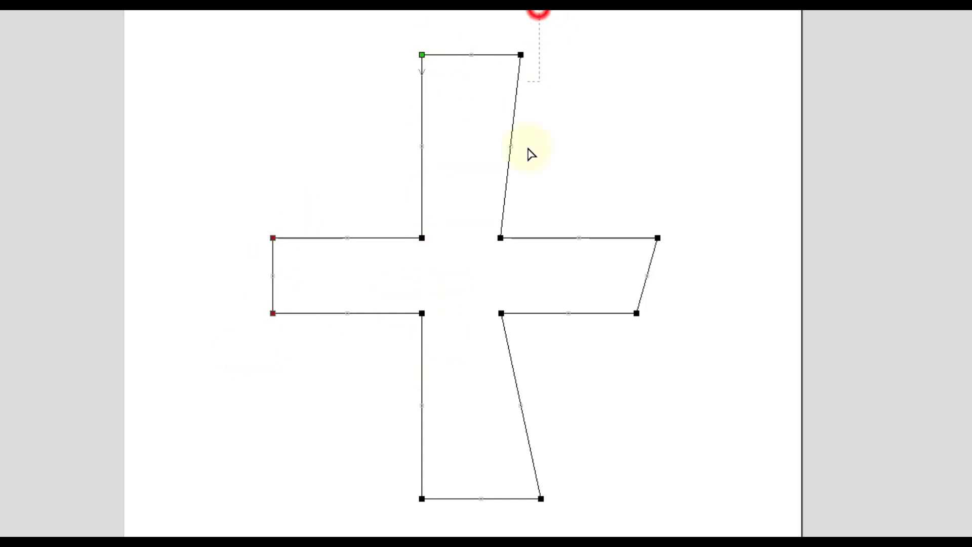
left_click_drag(539, 11, 494, 499)
left_click_drag(486, 38, 557, 380)
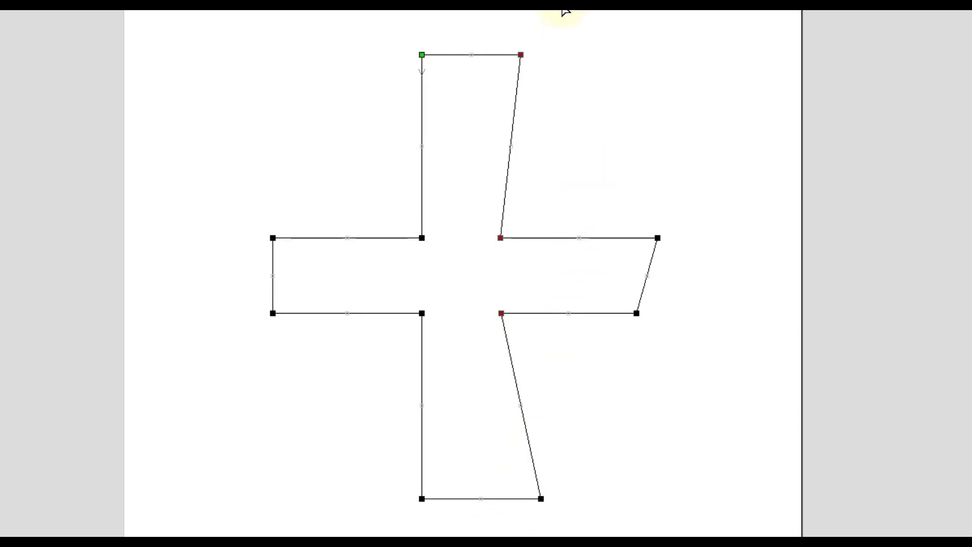
left_click_drag(571, 18, 494, 527, "shift")
key("shift+x")
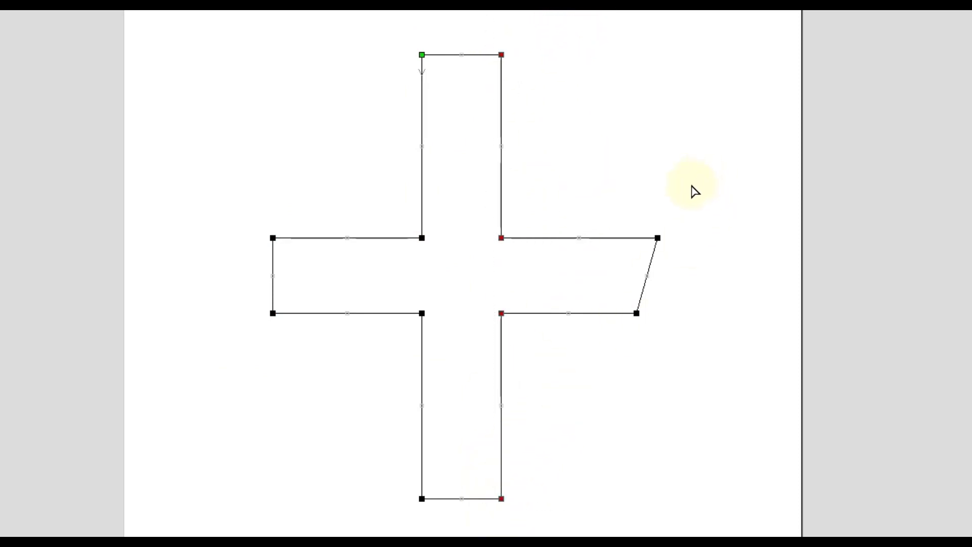
left_click_drag(688, 186, 623, 357)
key("shift+x")
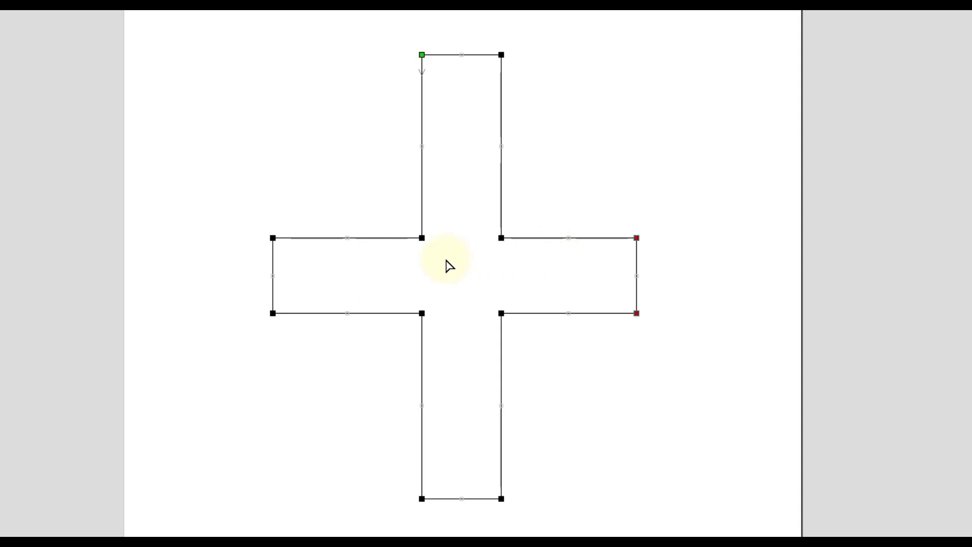
left_click_drag(534, 239, 540, 158)
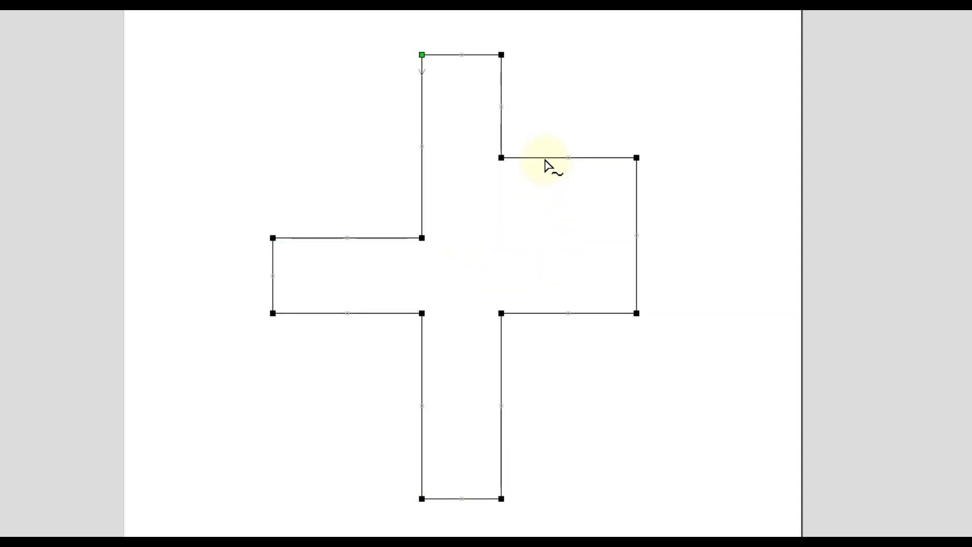
left_click_drag(545, 160, 544, 239)
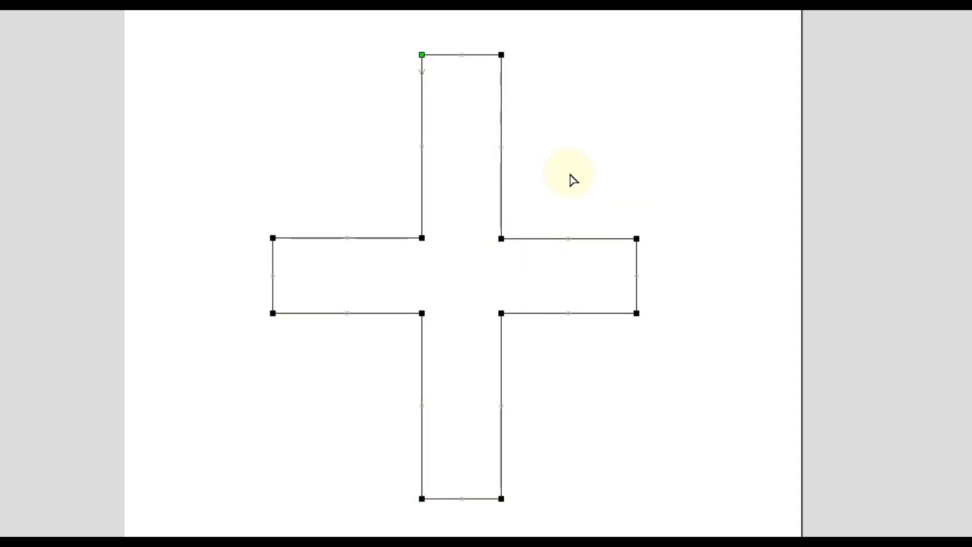